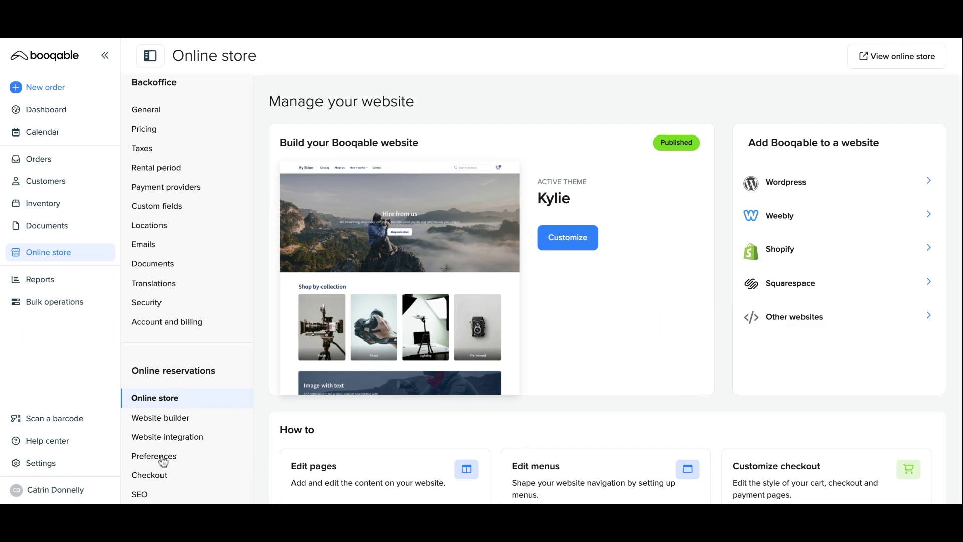
# - Set Payments in checkout to 'Don't require payment of order amount', save, and return to Online store
pyautogui.click(159, 475)
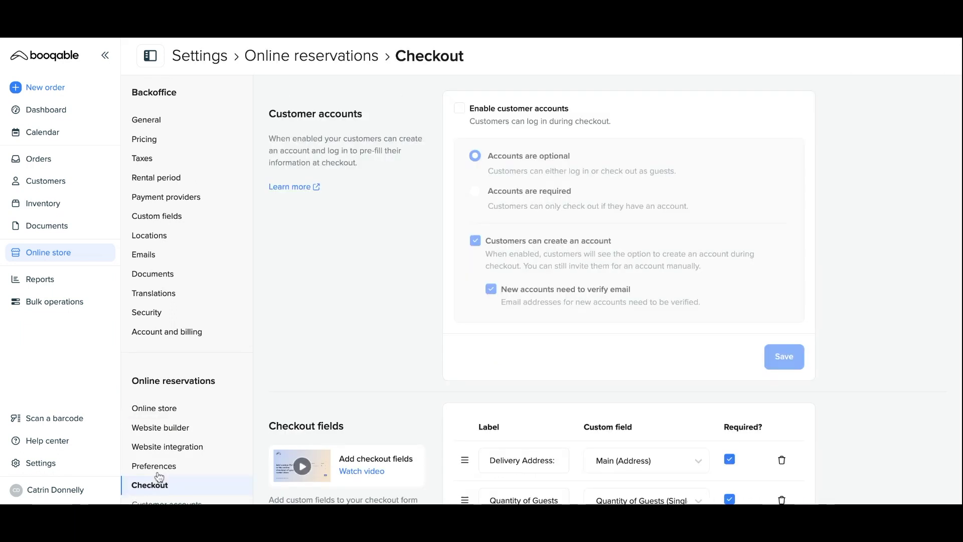
pyautogui.scroll(-3, 156, 464)
pyautogui.click(180, 396)
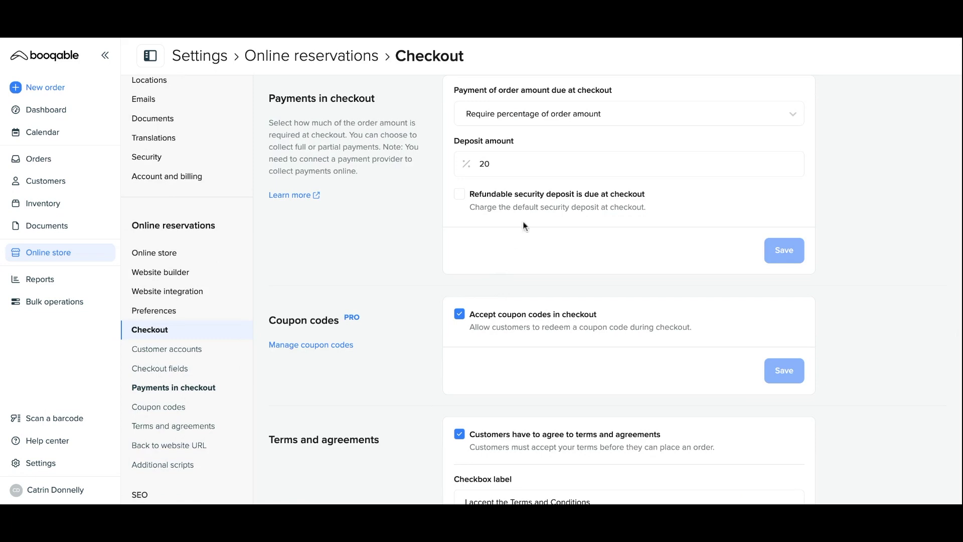
pyautogui.click(586, 116)
pyautogui.click(576, 153)
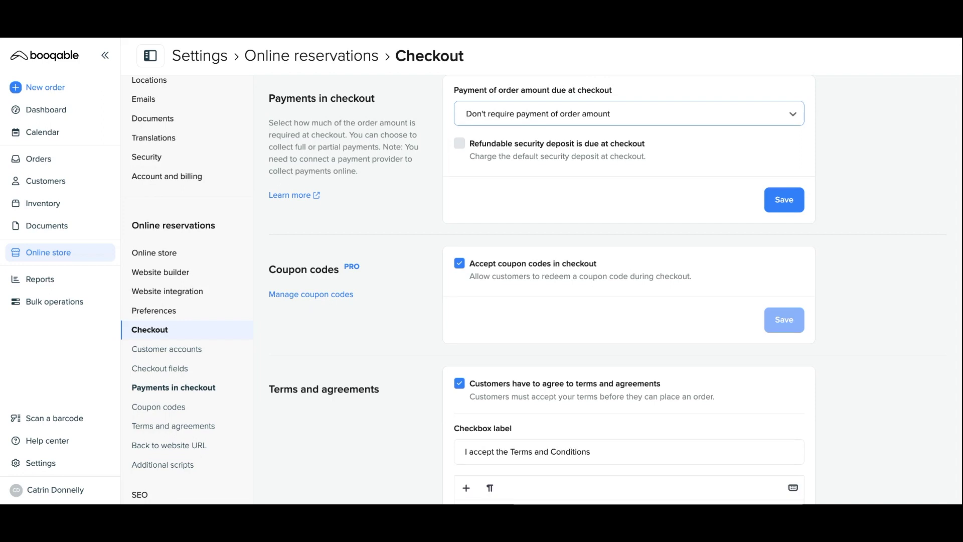
pyautogui.doubleClick(474, 146)
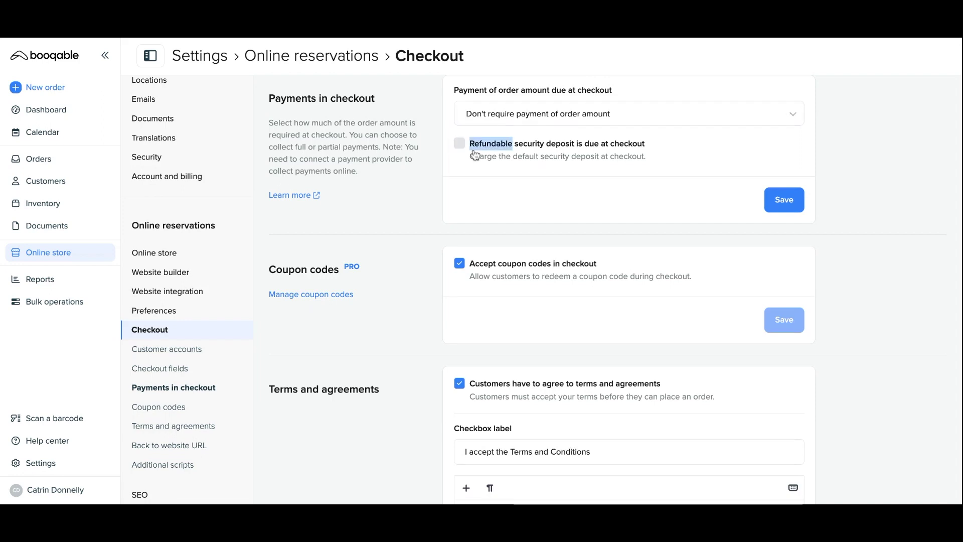
pyautogui.click(775, 199)
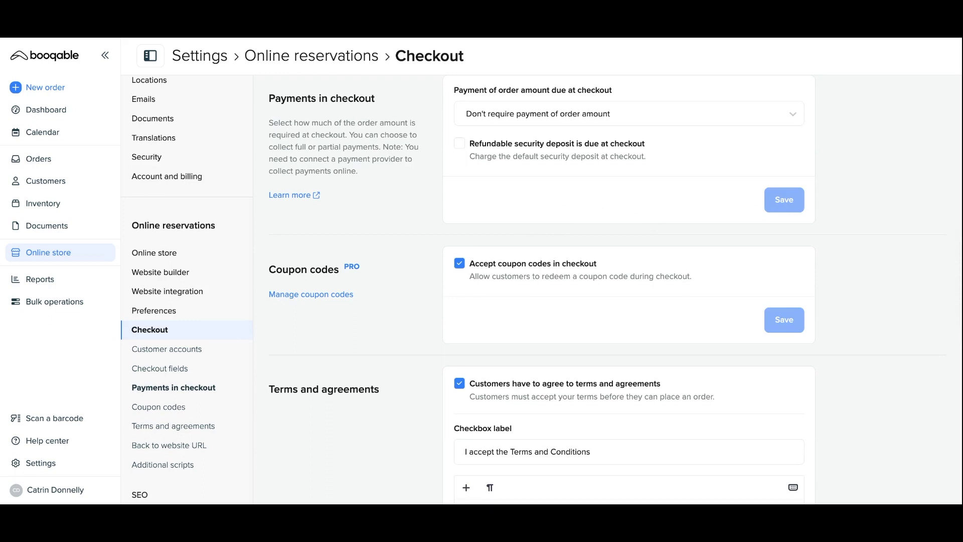
pyautogui.click(47, 253)
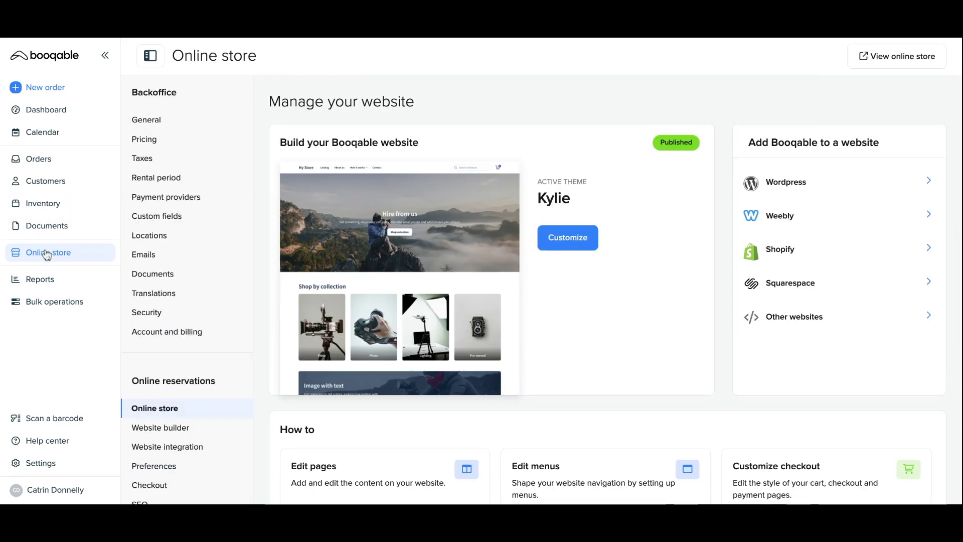
# - Open the live Crafted Events storefront and scroll through its home page sections and back
pyautogui.click(898, 63)
pyautogui.scroll(-2, 481, 271)
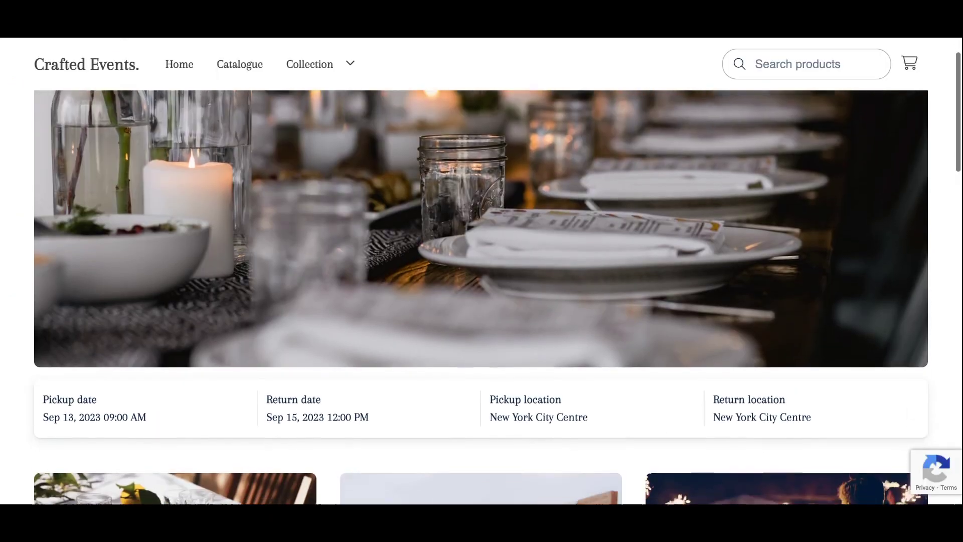
pyautogui.scroll(-2, 482, 271)
pyautogui.scroll(-2, 481, 270)
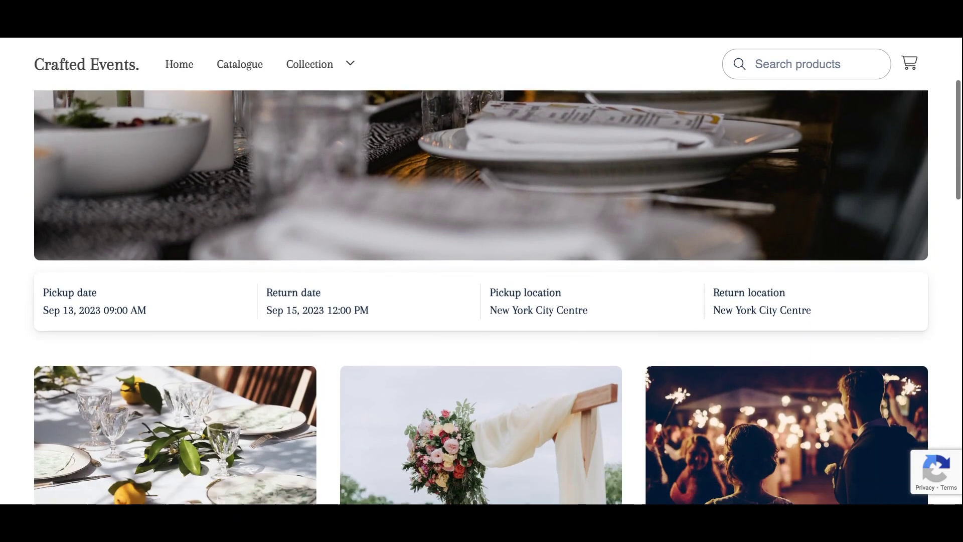
pyautogui.scroll(-1, 482, 271)
pyautogui.scroll(-2, 481, 271)
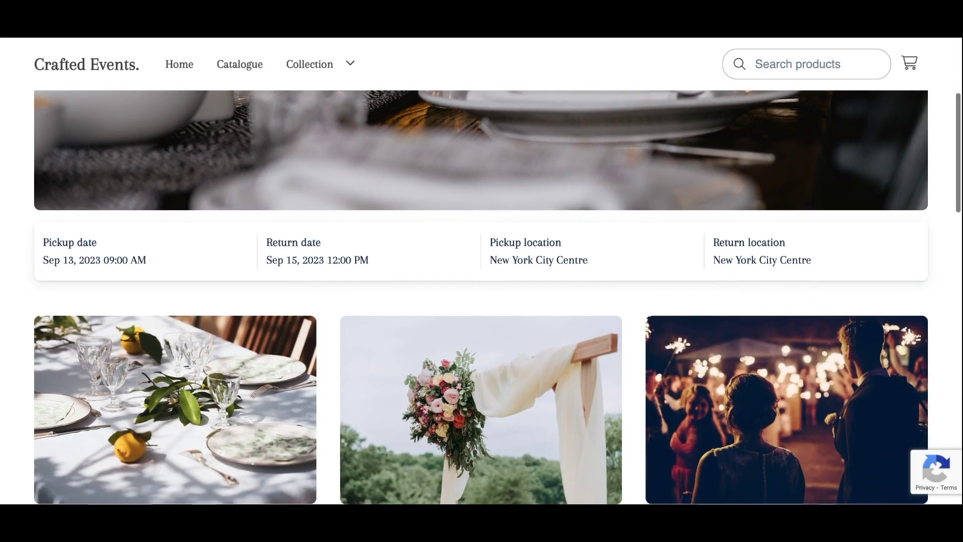
pyautogui.scroll(-2, 481, 271)
pyautogui.scroll(-3, 481, 271)
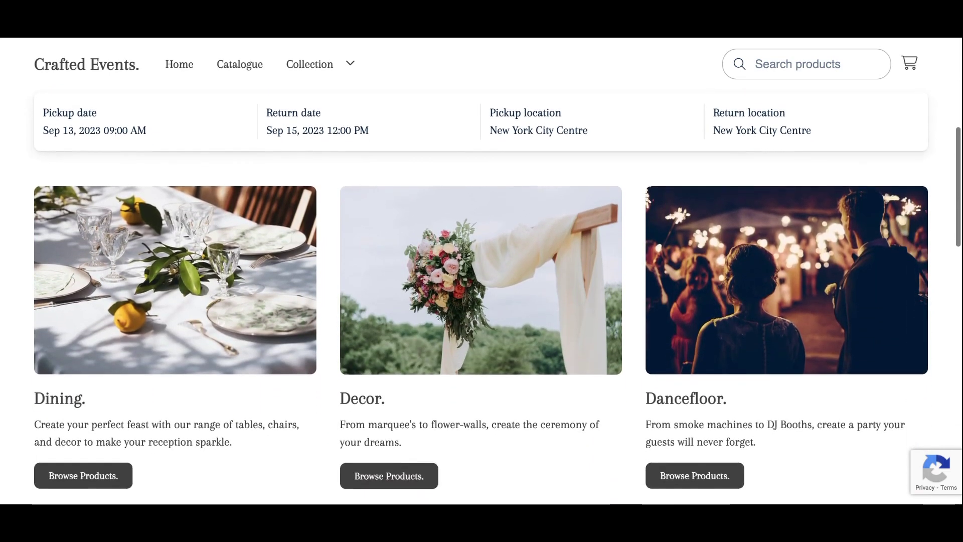
pyautogui.scroll(-1, 482, 270)
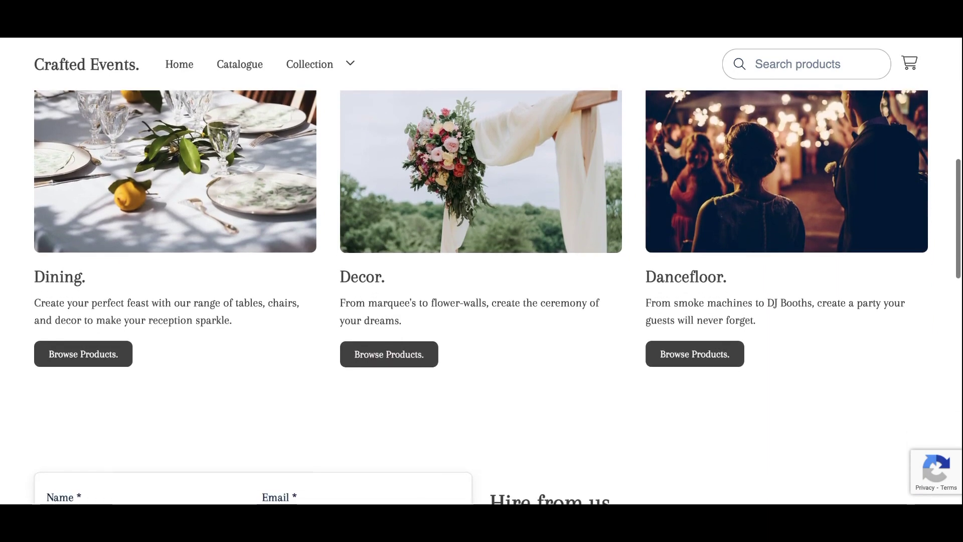
pyautogui.scroll(7, 482, 271)
pyautogui.scroll(3, 482, 271)
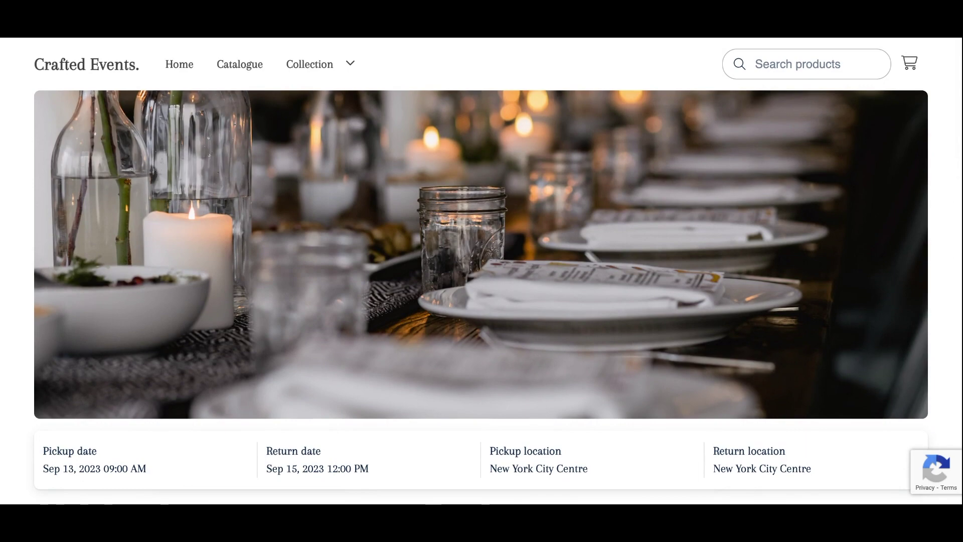
pyautogui.scroll(-3, 482, 271)
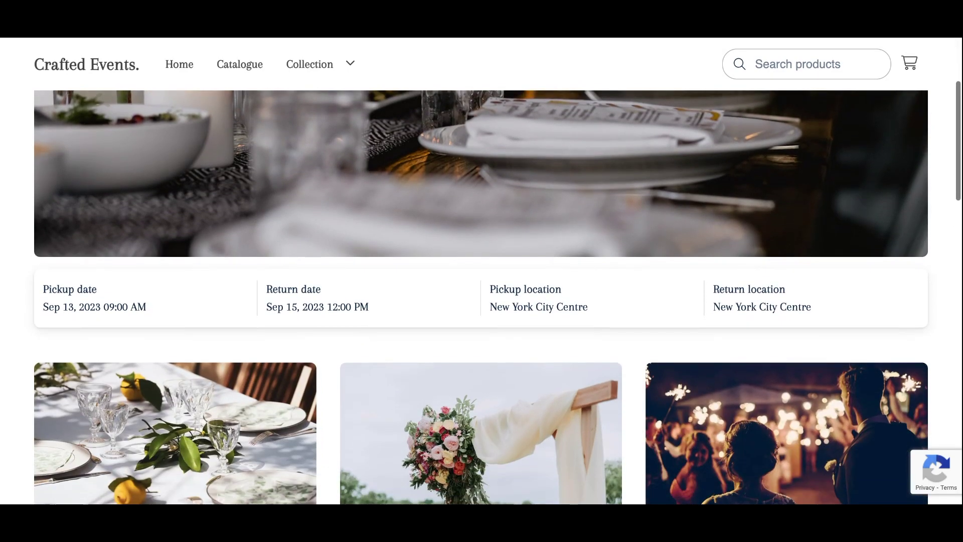
# - Change the Sep 13, 2023 pickup time to 01:00 PM at New York City Centre and apply
pyautogui.click(357, 296)
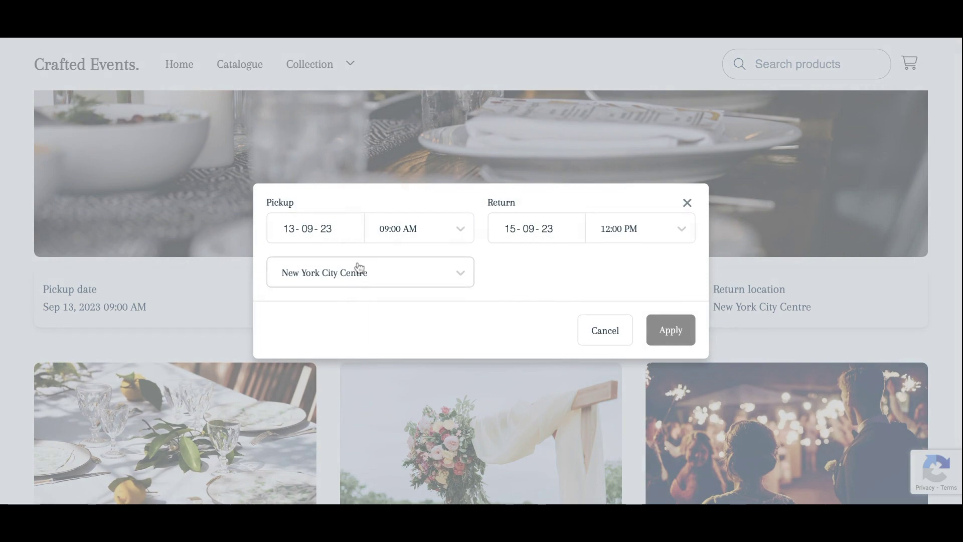
pyautogui.click(329, 240)
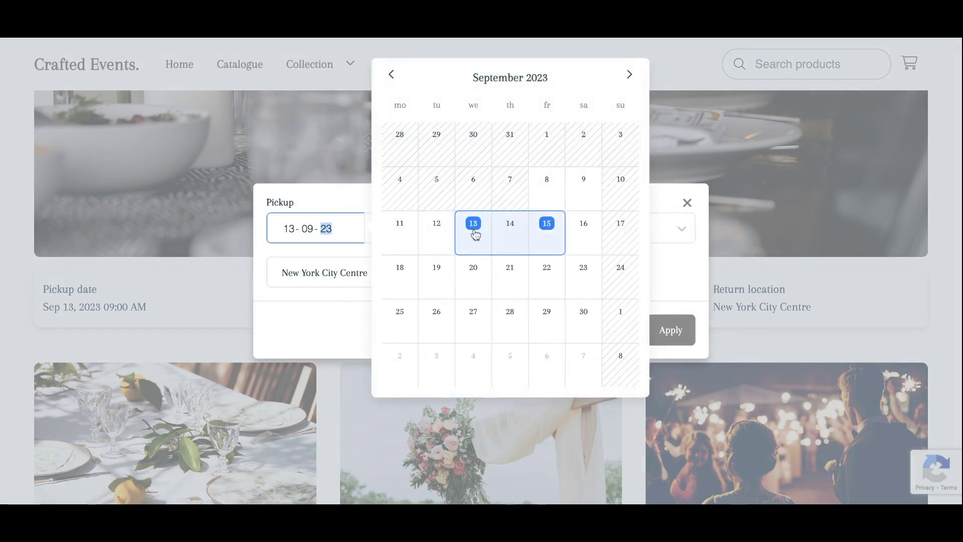
pyautogui.click(331, 327)
pyautogui.click(458, 230)
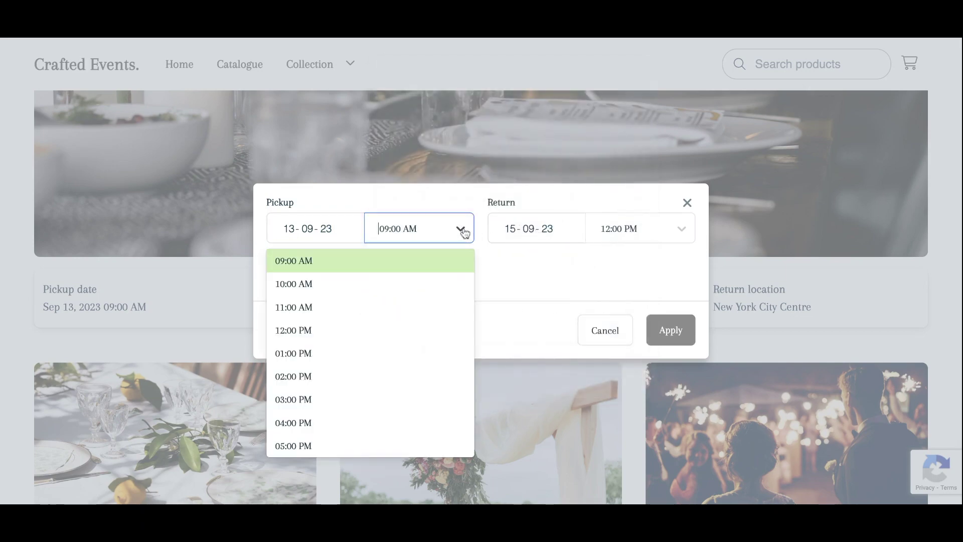
pyautogui.click(395, 361)
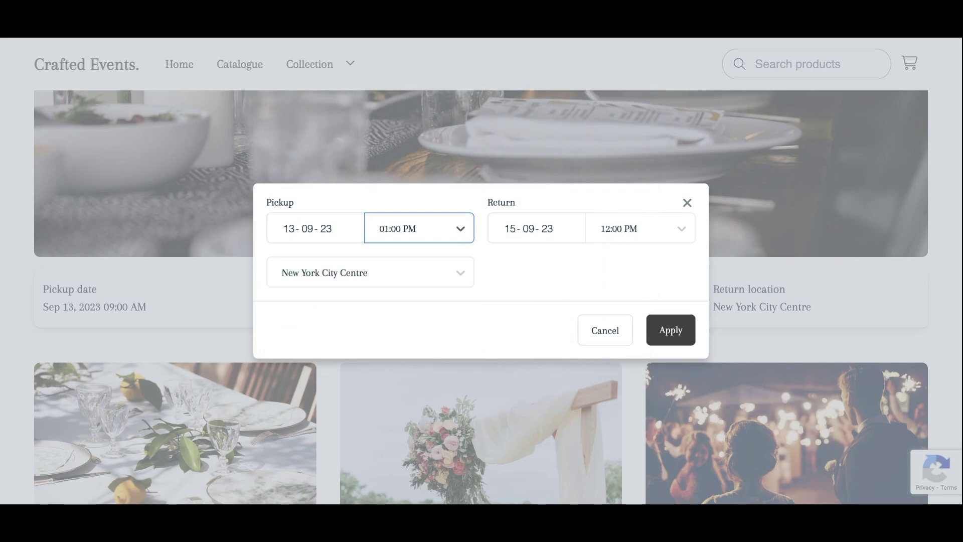
pyautogui.click(464, 281)
pyautogui.click(510, 271)
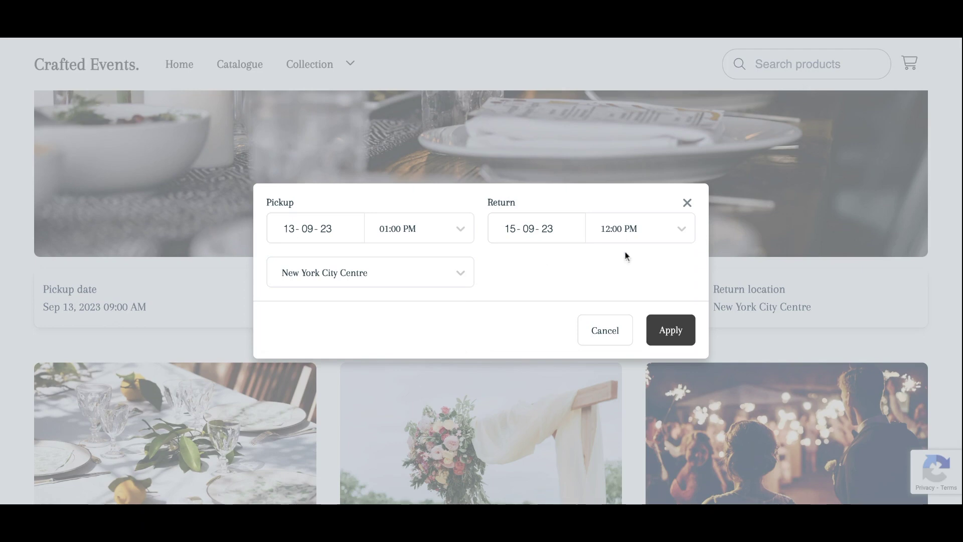
pyautogui.click(671, 330)
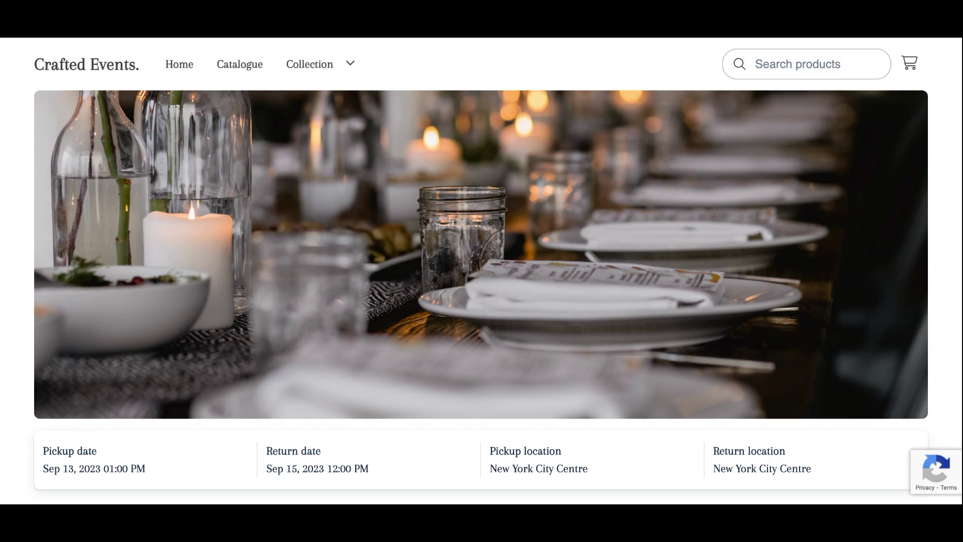
# - Go to the All products collection and open the Wooden Wedding Dining Table product page
pyautogui.scroll(-8, 260, 293)
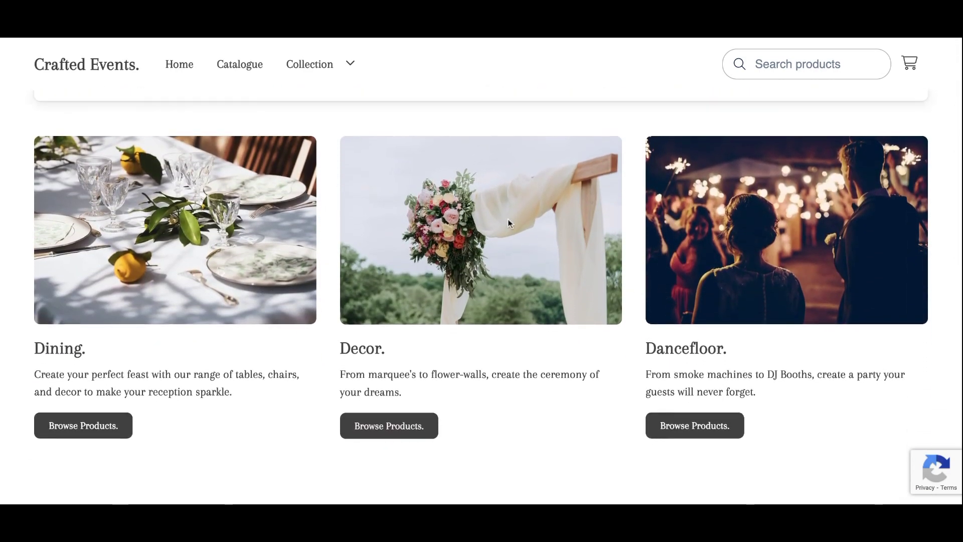
pyautogui.click(322, 71)
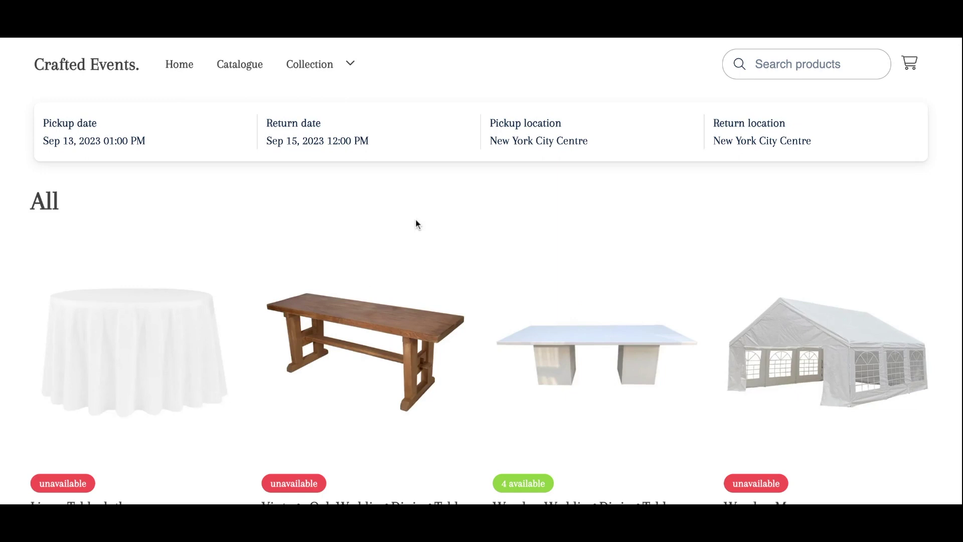
pyautogui.scroll(-2, 504, 300)
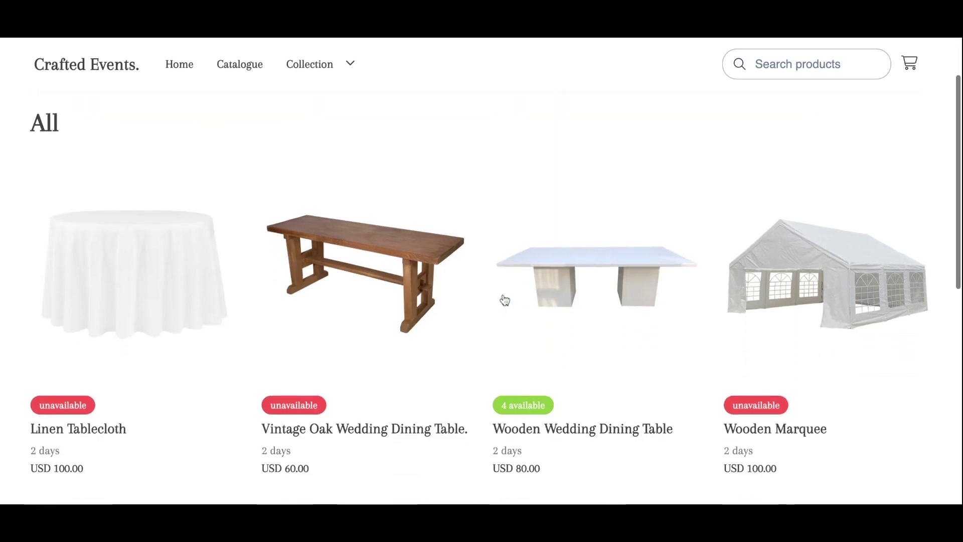
pyautogui.click(571, 276)
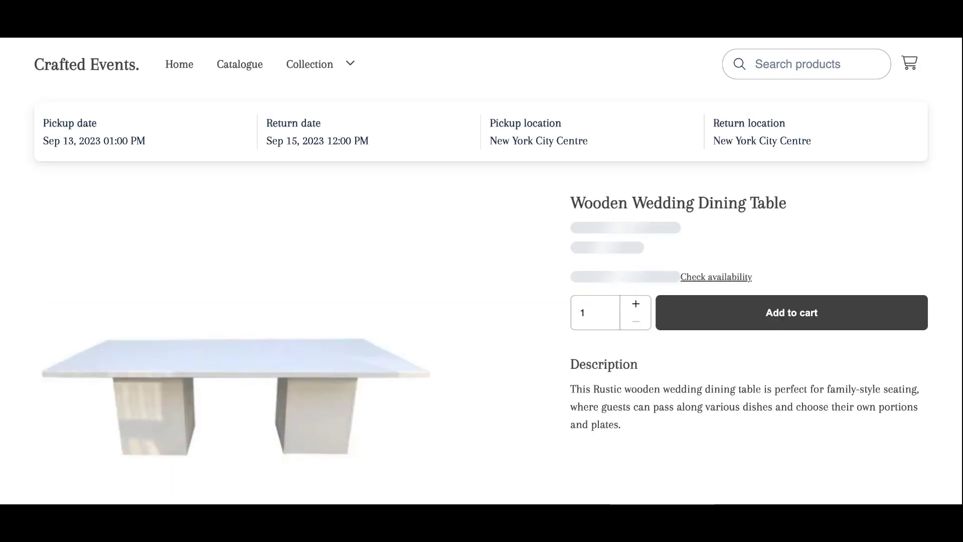
# - Check the table's availability calendar for New York City Centre, browsing to October 2023
pyautogui.click(699, 278)
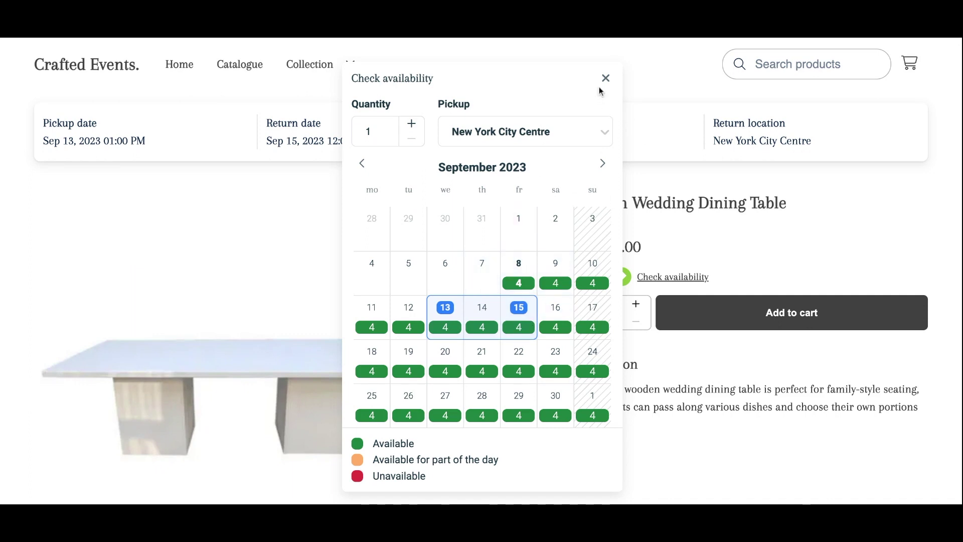
pyautogui.click(566, 131)
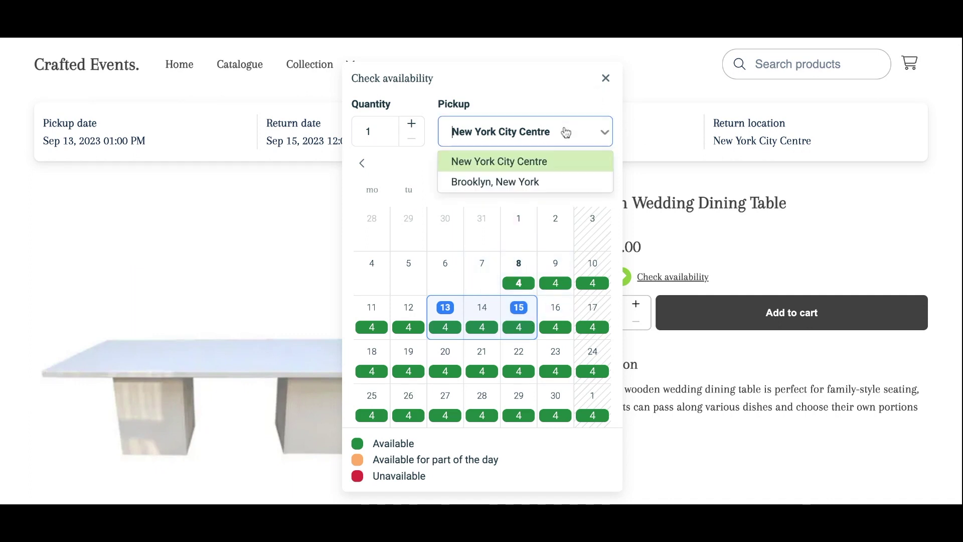
pyautogui.click(571, 99)
pyautogui.click(606, 164)
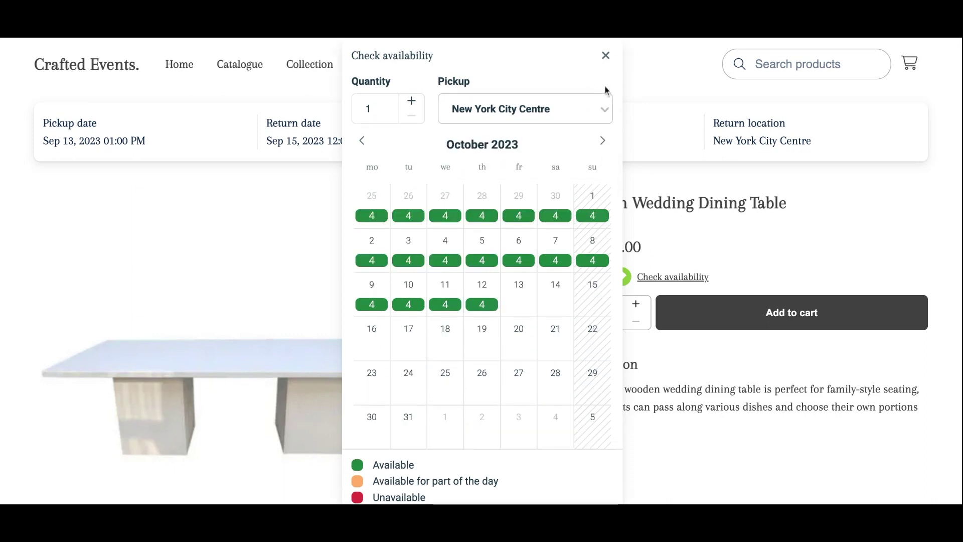
pyautogui.click(605, 59)
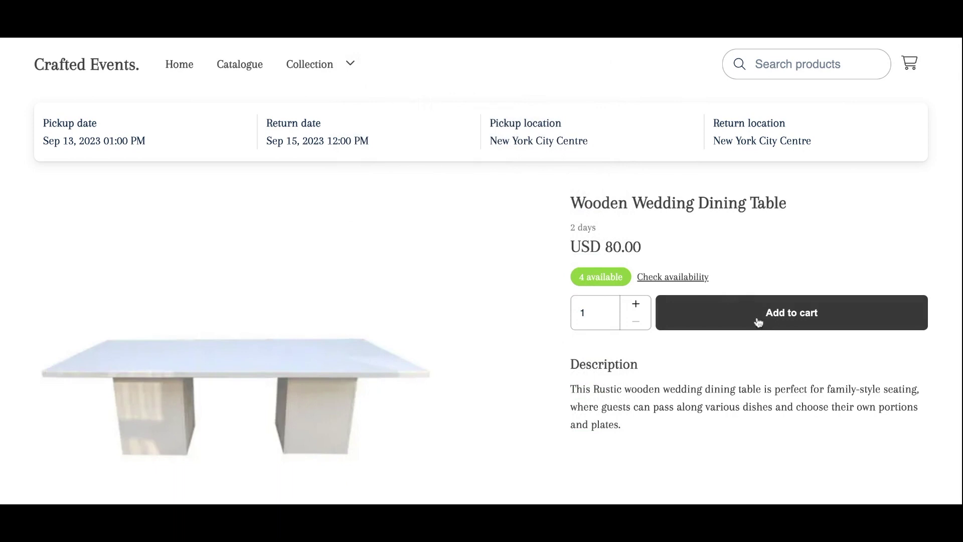
pyautogui.moveTo(575, 363); pyautogui.dragTo(660, 434)
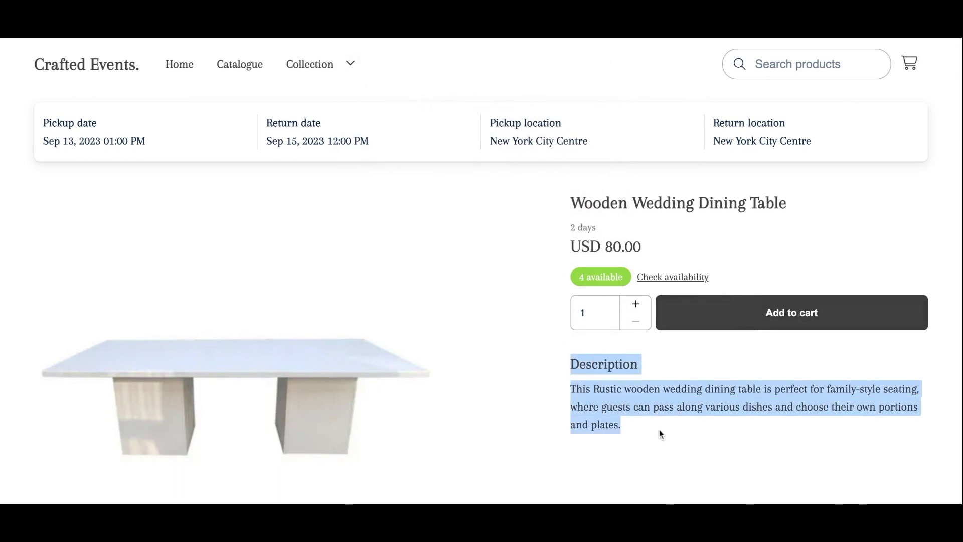
pyautogui.click(661, 433)
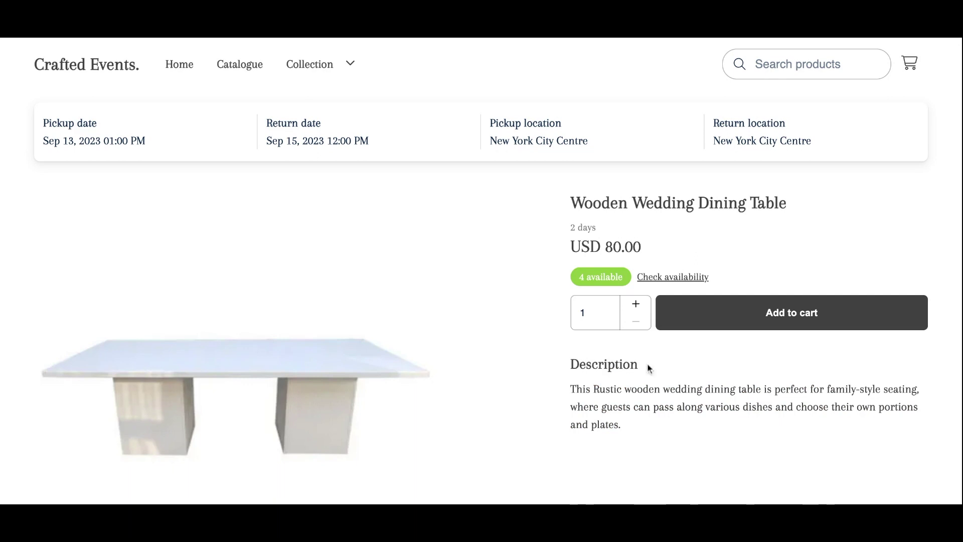
# - Set the table quantity to 2 and add them to the cart for USD 160.00
pyautogui.click(636, 306)
pyautogui.tripleClick(572, 229)
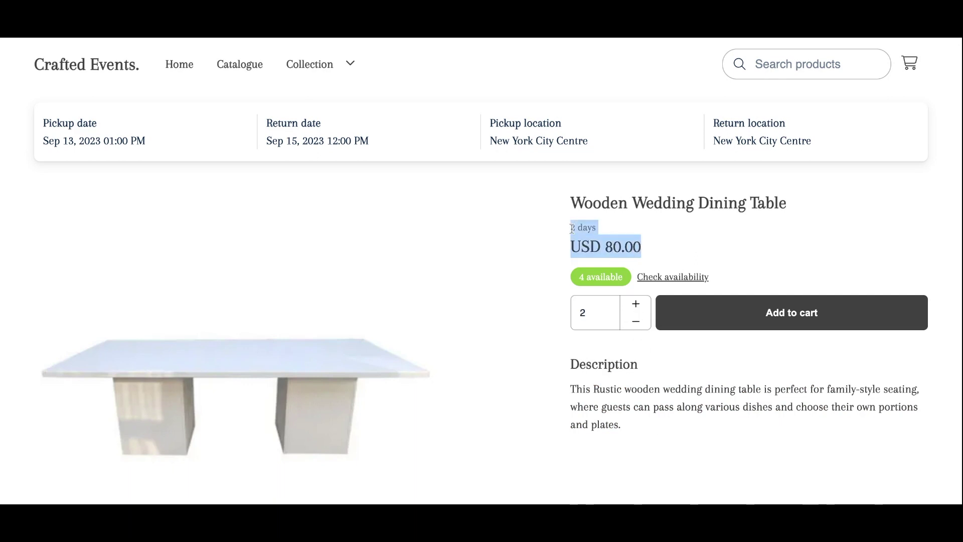
pyautogui.click(651, 247)
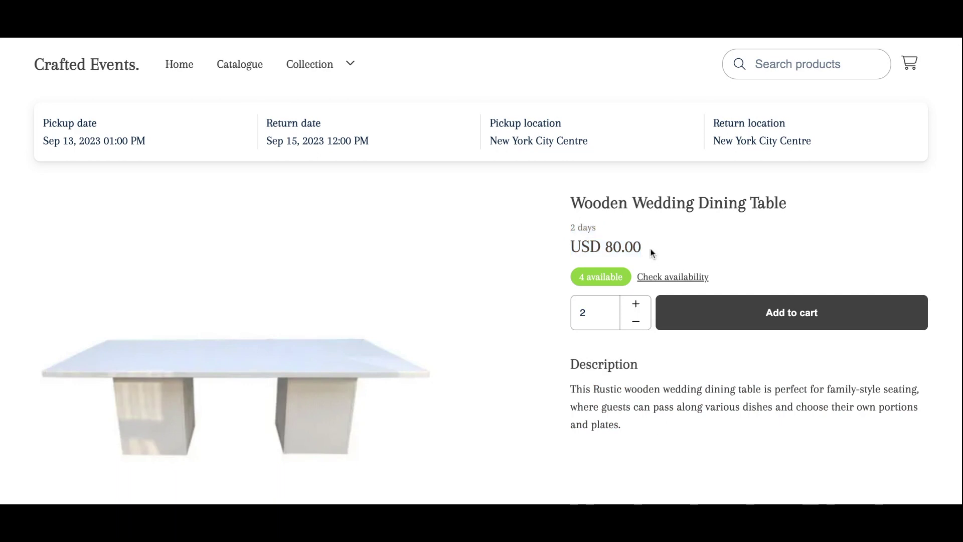
pyautogui.click(713, 310)
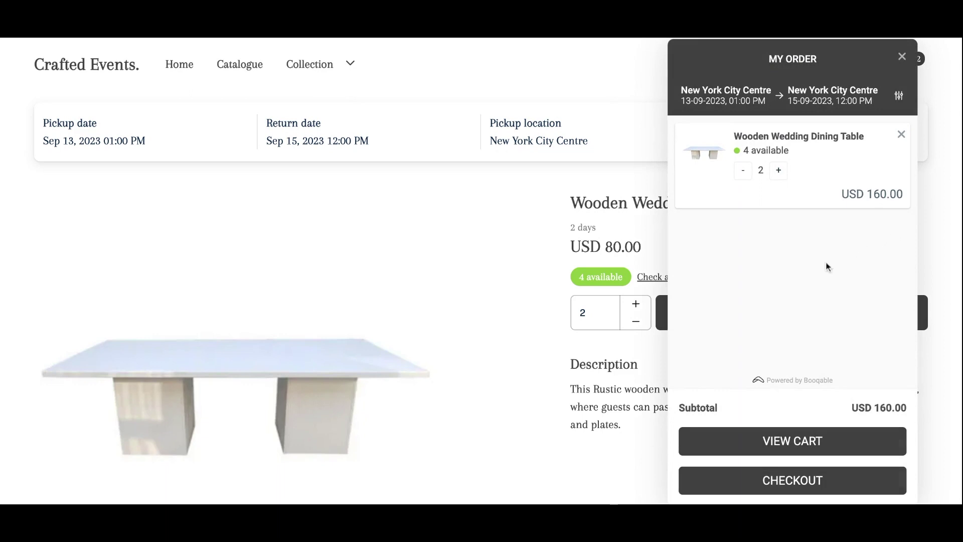
# - Open the full cart and proceed to checkout with the two tables
pyautogui.click(791, 442)
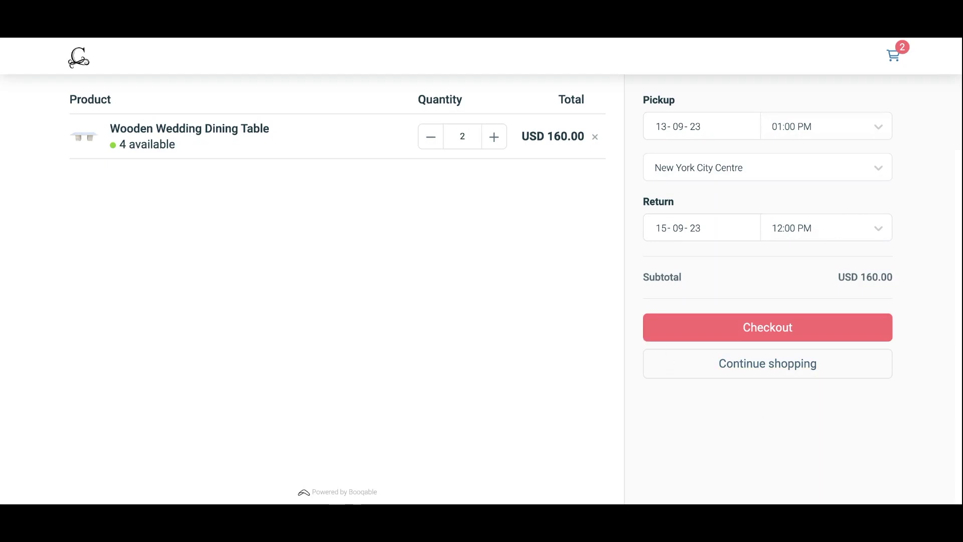
pyautogui.click(719, 332)
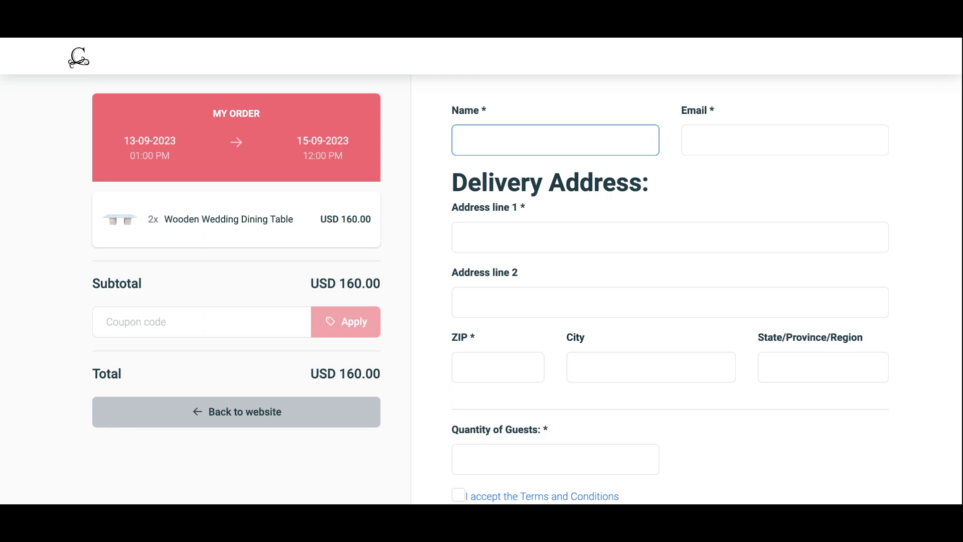
pyautogui.scroll(-3, 481, 271)
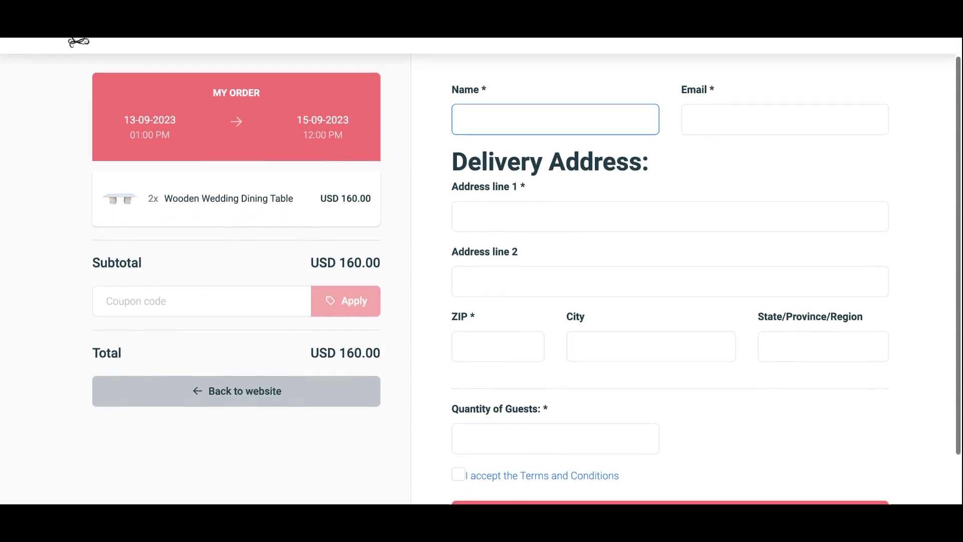
pyautogui.scroll(3, 481, 271)
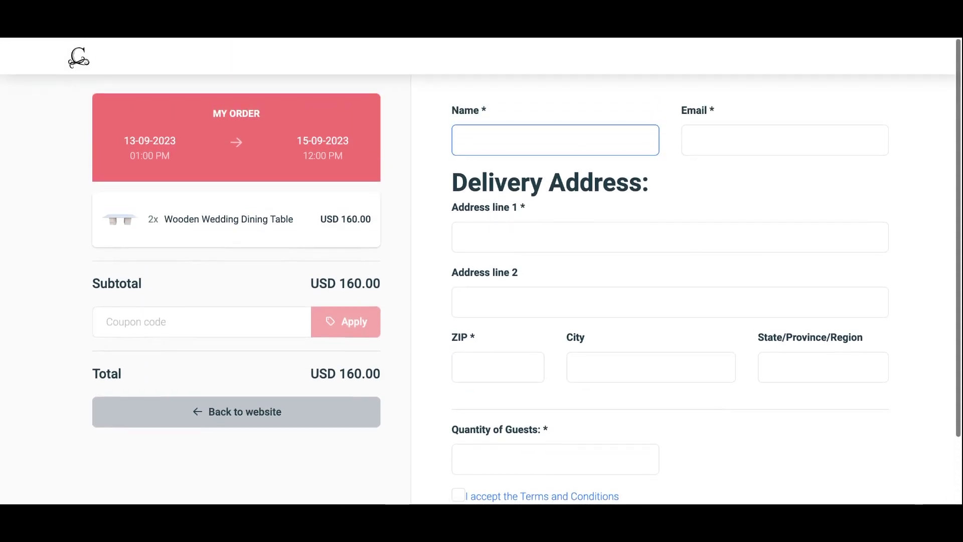
pyautogui.scroll(-3, 480, 271)
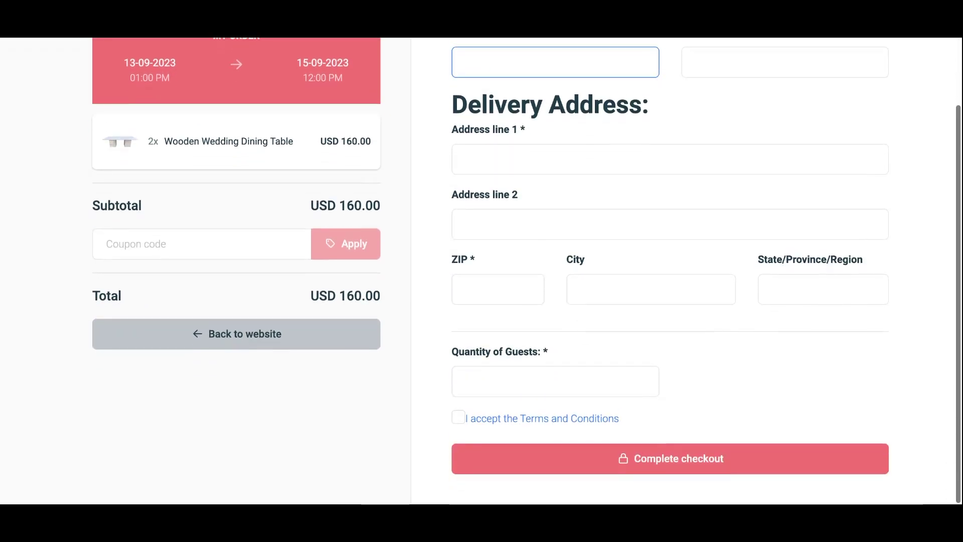
pyautogui.scroll(3, 481, 271)
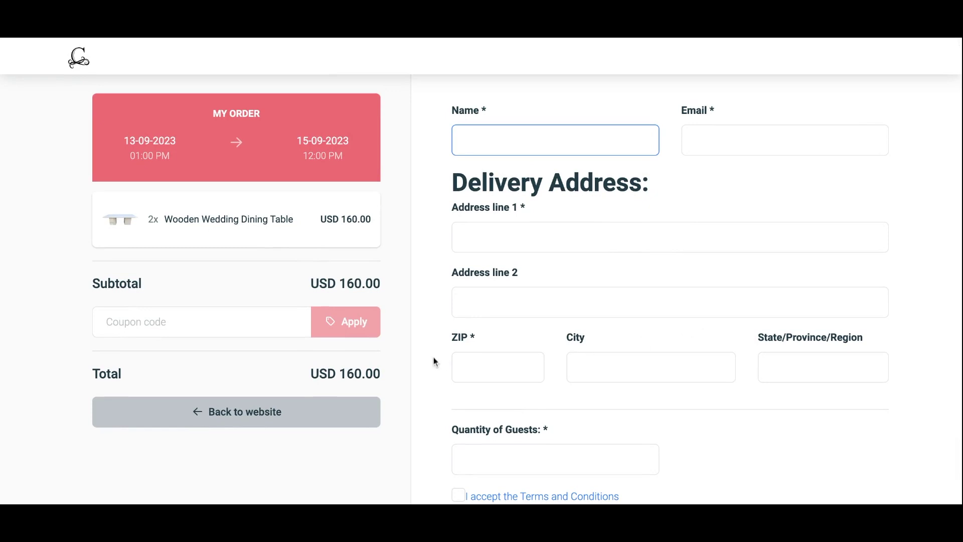
# - Apply the Fall Promotion coupon for a USD 110.00 total, accept the terms, and complete checkout
pyautogui.click(199, 318)
pyautogui.write('Fall Promotion')
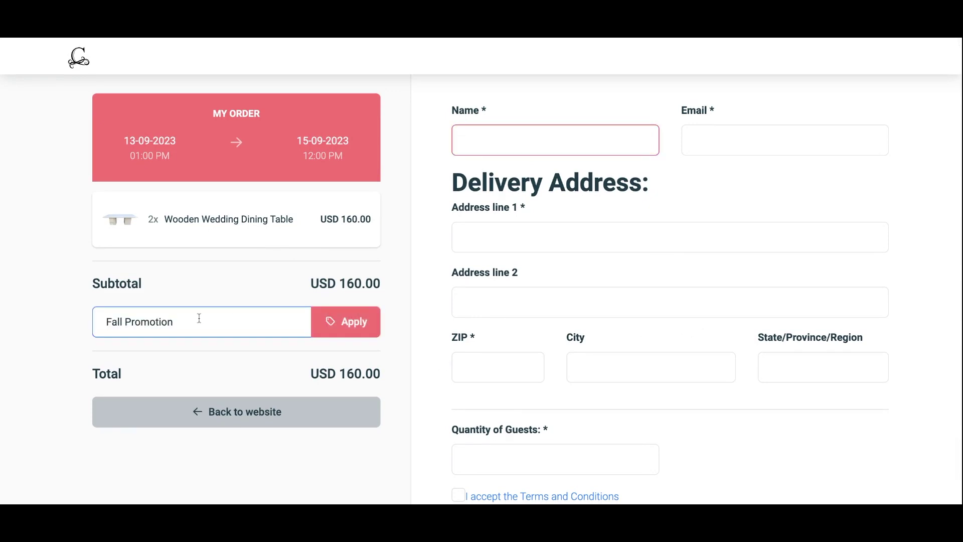
pyautogui.click(353, 324)
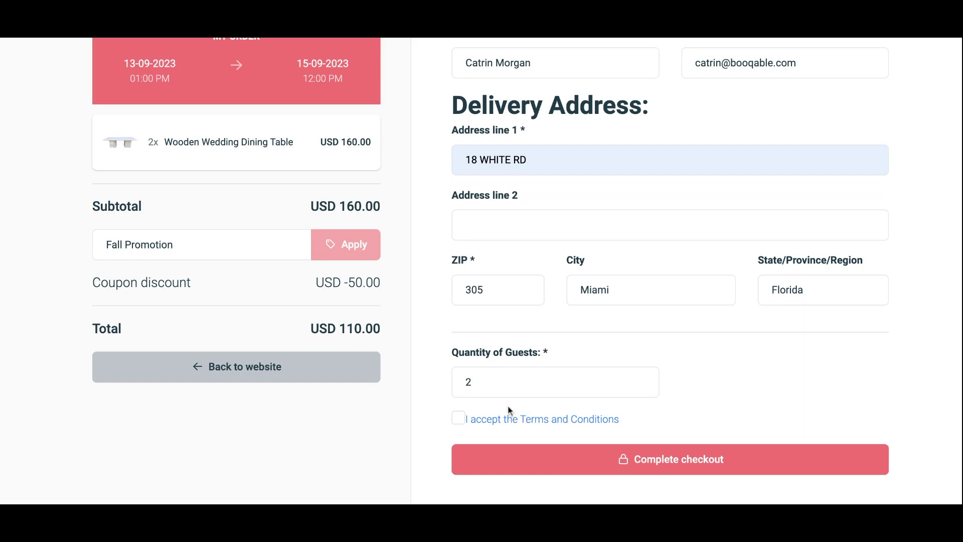
pyautogui.click(459, 419)
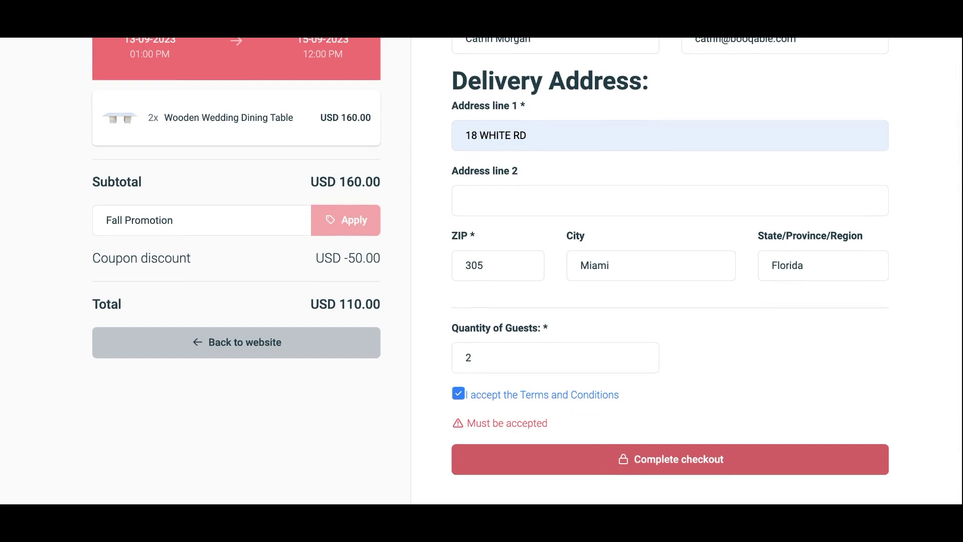
pyautogui.click(673, 459)
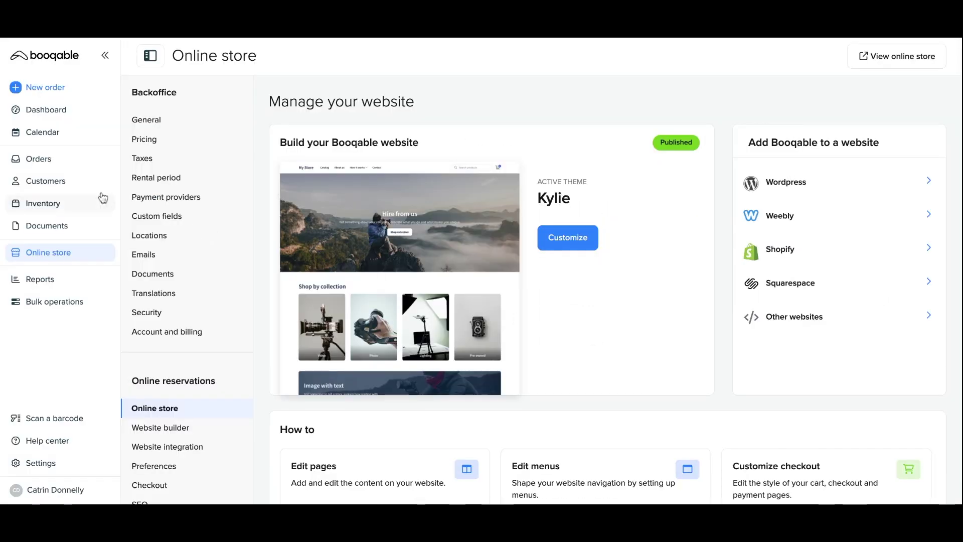
# - Glance at the rental calendar, then view Orders with #386 Reserved at USD 110.00
pyautogui.click(61, 161)
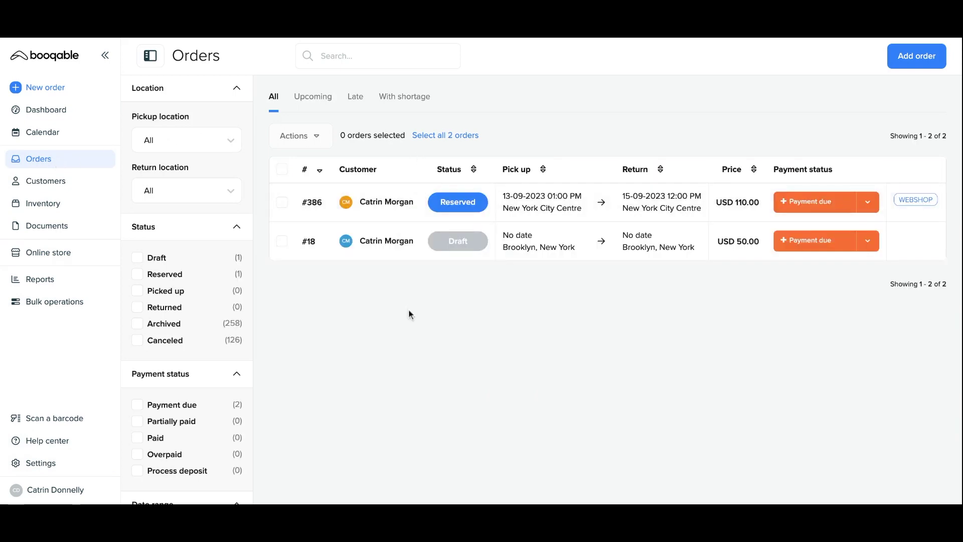
pyautogui.click(66, 135)
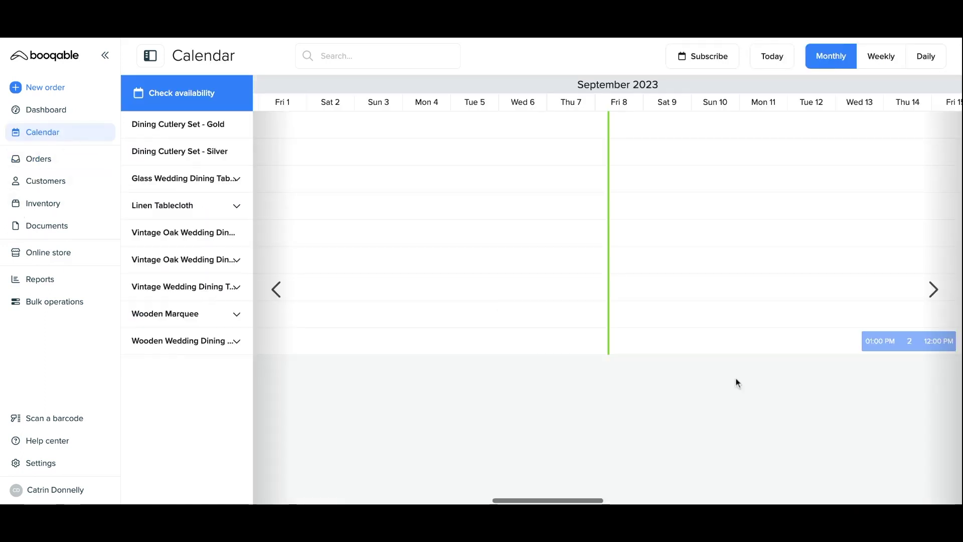
pyautogui.hscroll(3, 873, 376)
pyautogui.moveTo(760, 348)
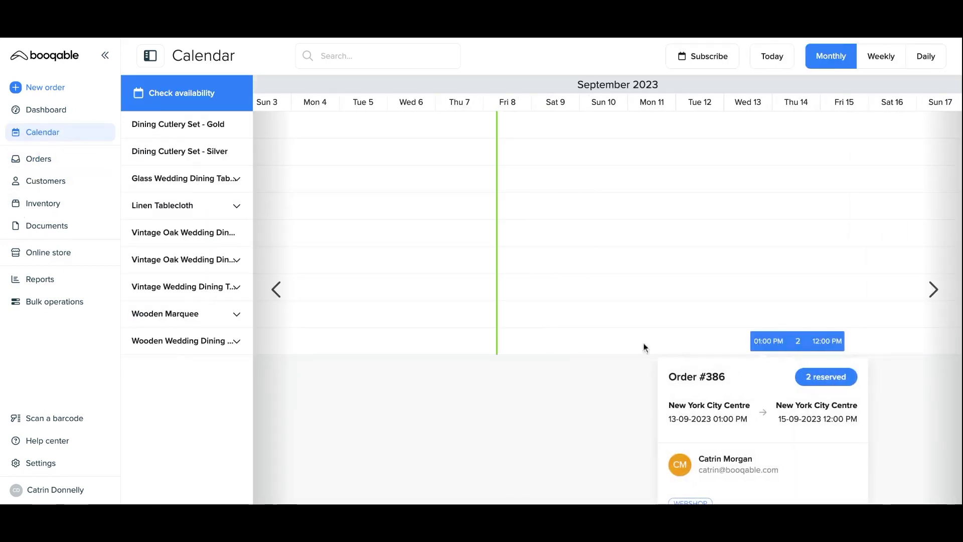
pyautogui.click(48, 161)
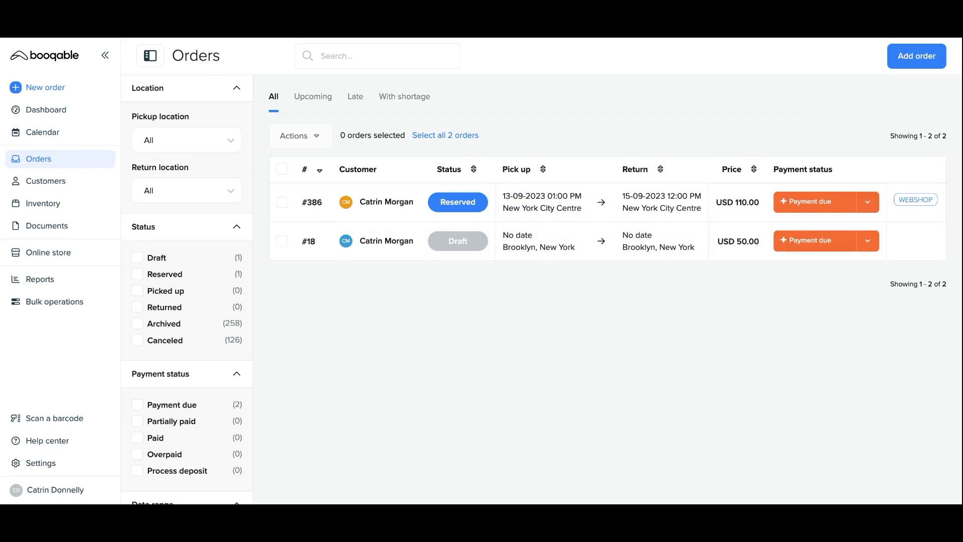
# - Open order #386 and review its two tables, 13–15 Sep period and USD 110.00 invoice
pyautogui.click(394, 202)
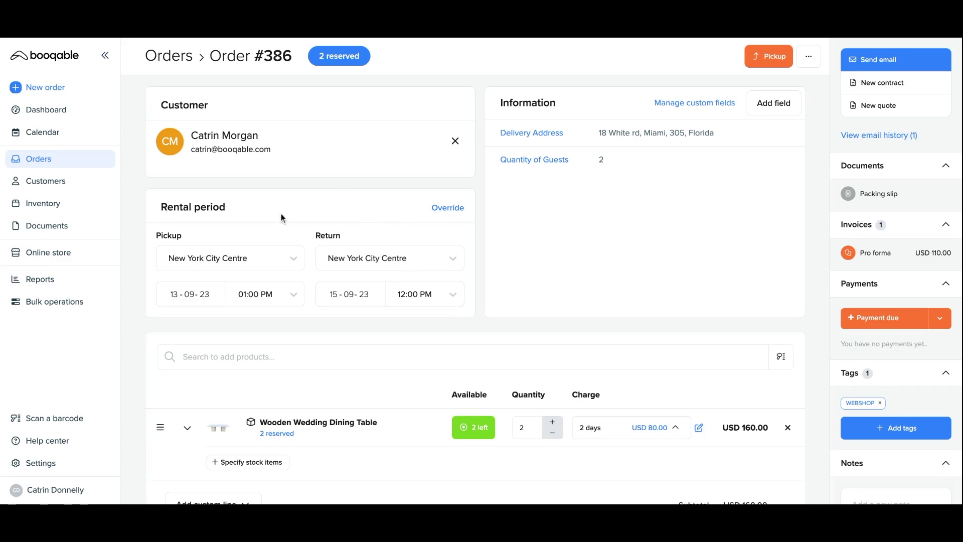
pyautogui.moveTo(232, 147)
pyautogui.scroll(-4, 351, 409)
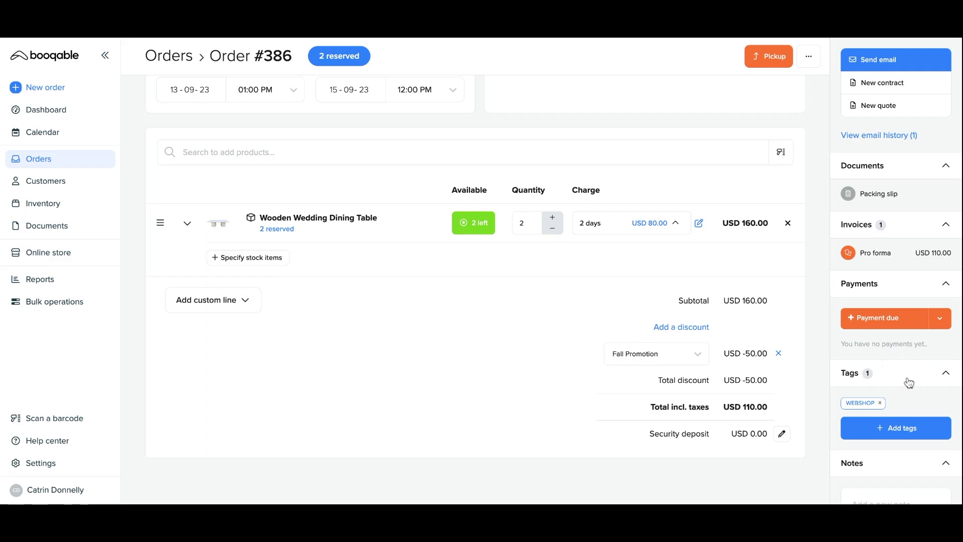
pyautogui.scroll(5, 904, 296)
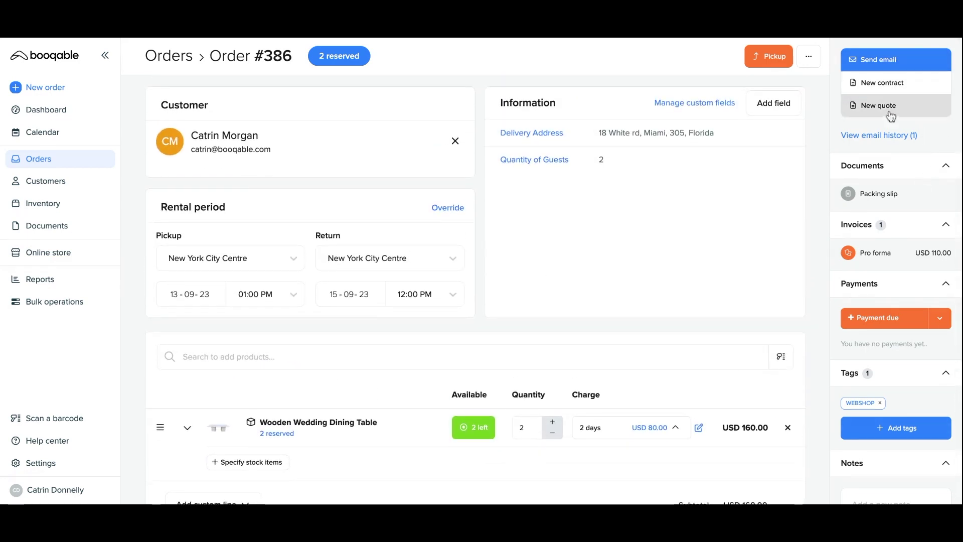
pyautogui.moveTo(873, 257)
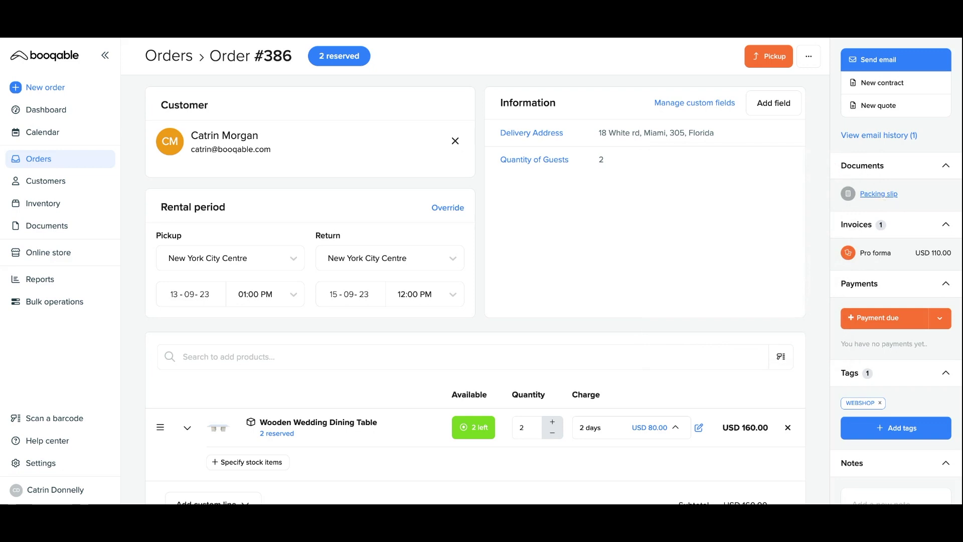
pyautogui.click(889, 60)
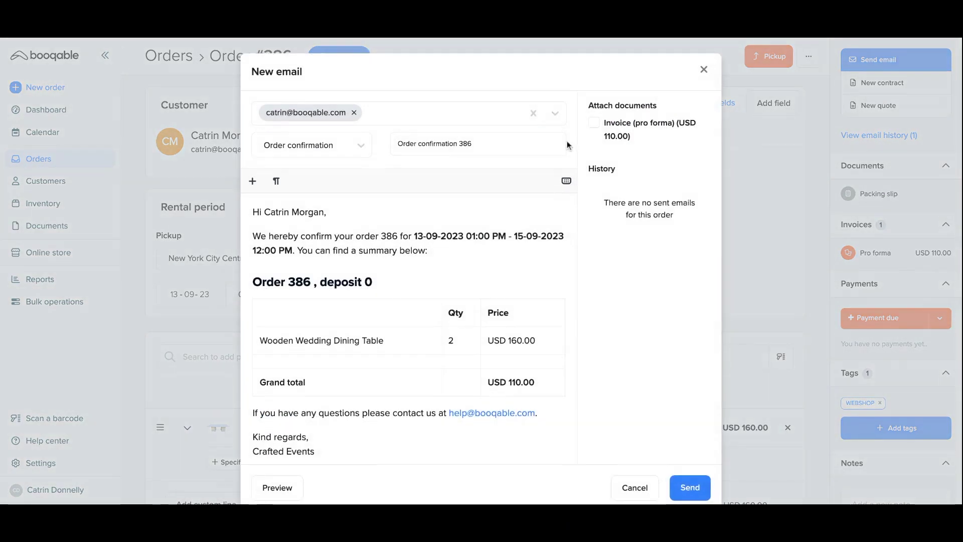
pyautogui.scroll(-3, 418, 319)
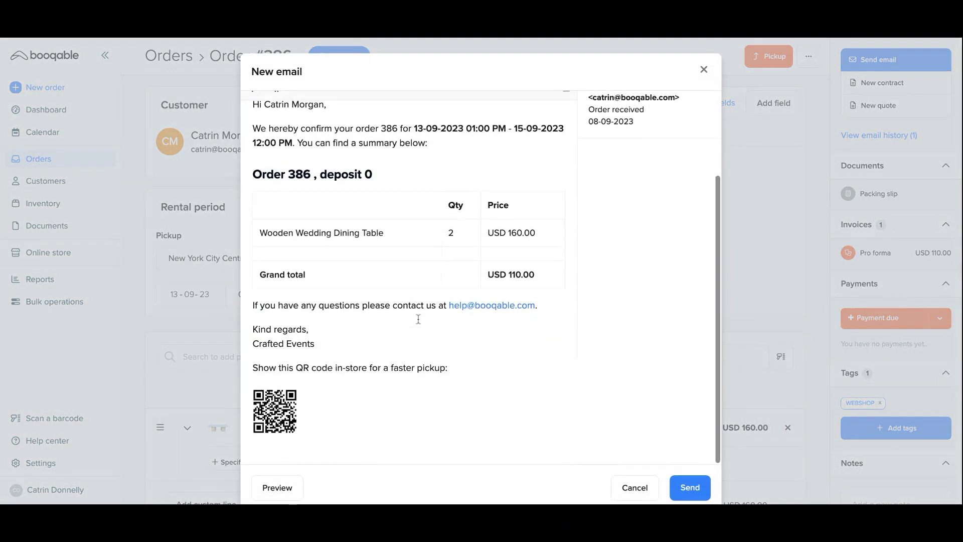
pyautogui.scroll(3, 418, 319)
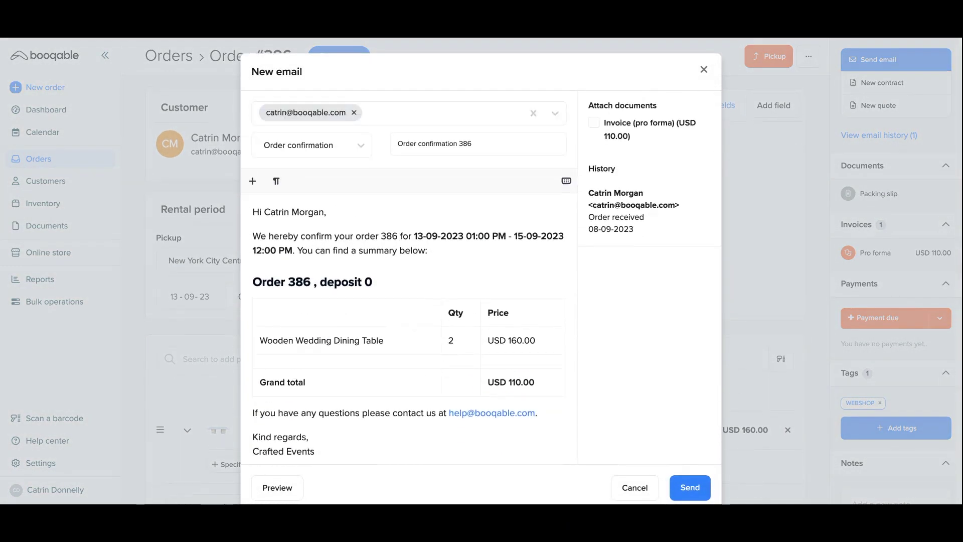
pyautogui.scroll(-3, 418, 319)
pyautogui.click(644, 490)
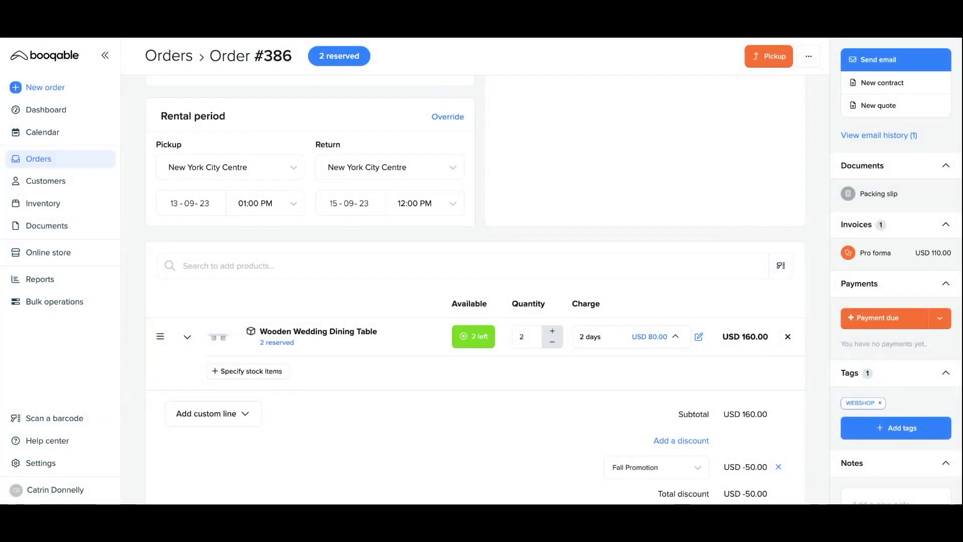
pyautogui.scroll(2, 475, 289)
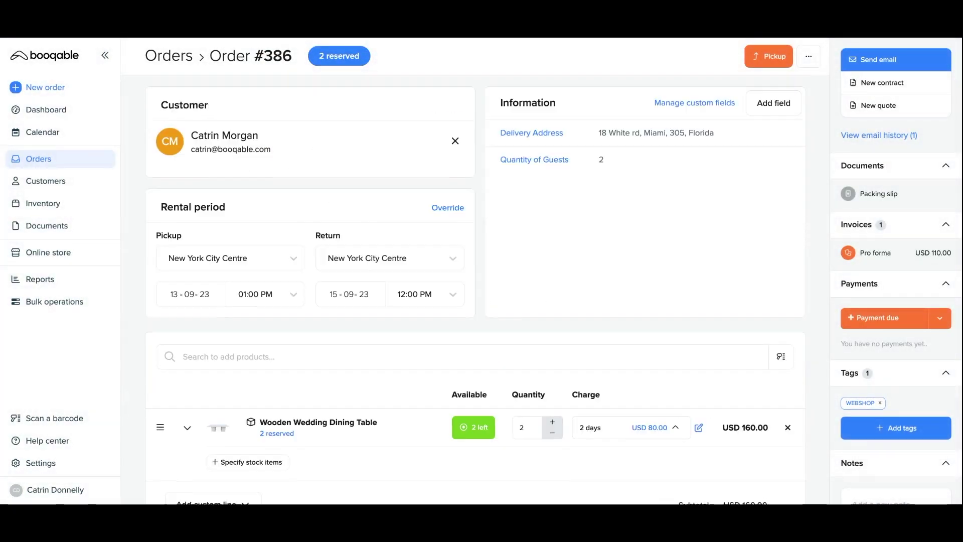